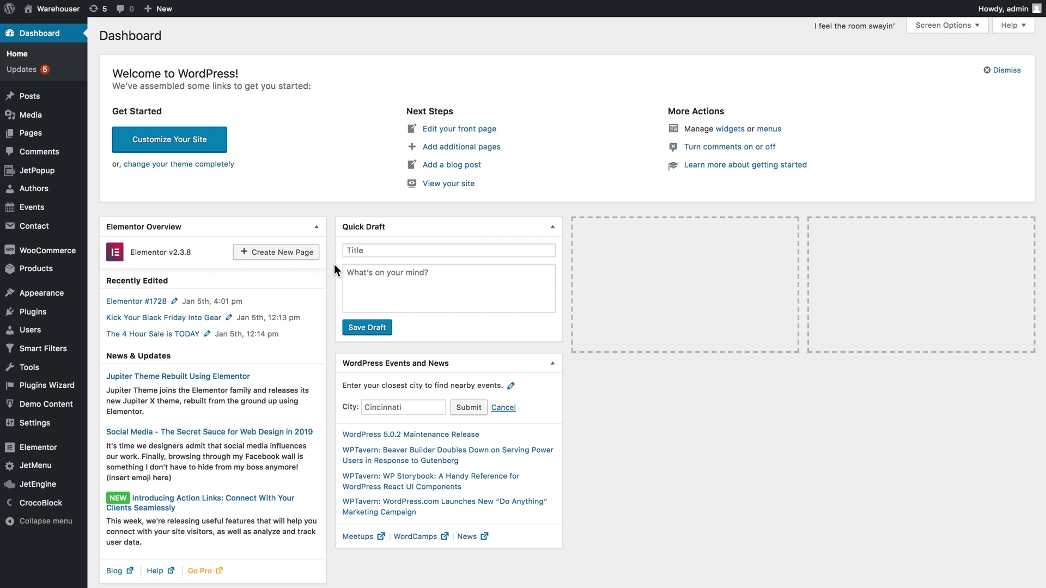
# Start a new JetEngine meta box for Posts, limited to the Posts post type.
pyautogui.moveTo(30, 97)
pyautogui.moveTo(49, 486)
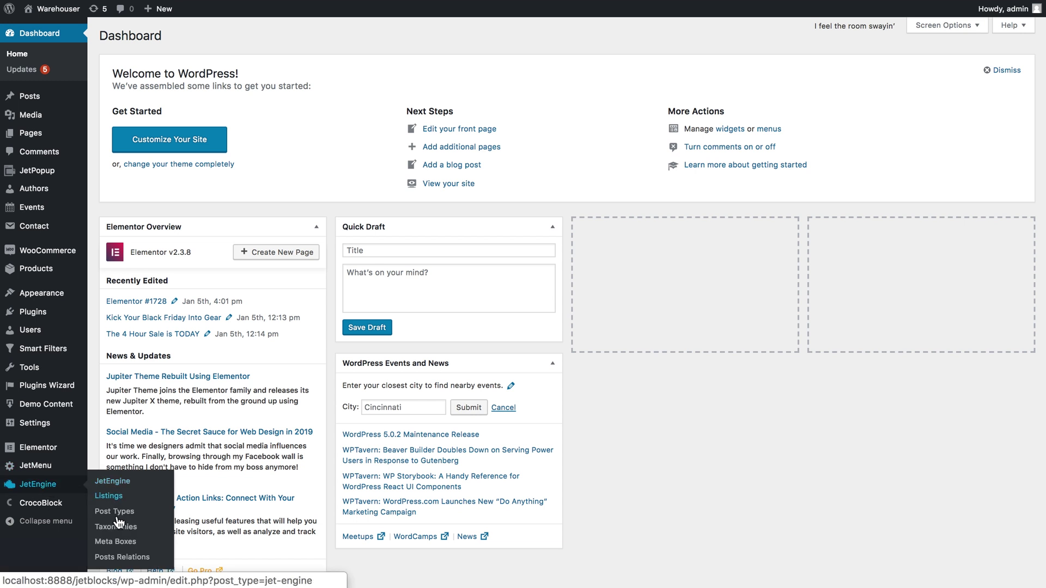
pyautogui.click(119, 546)
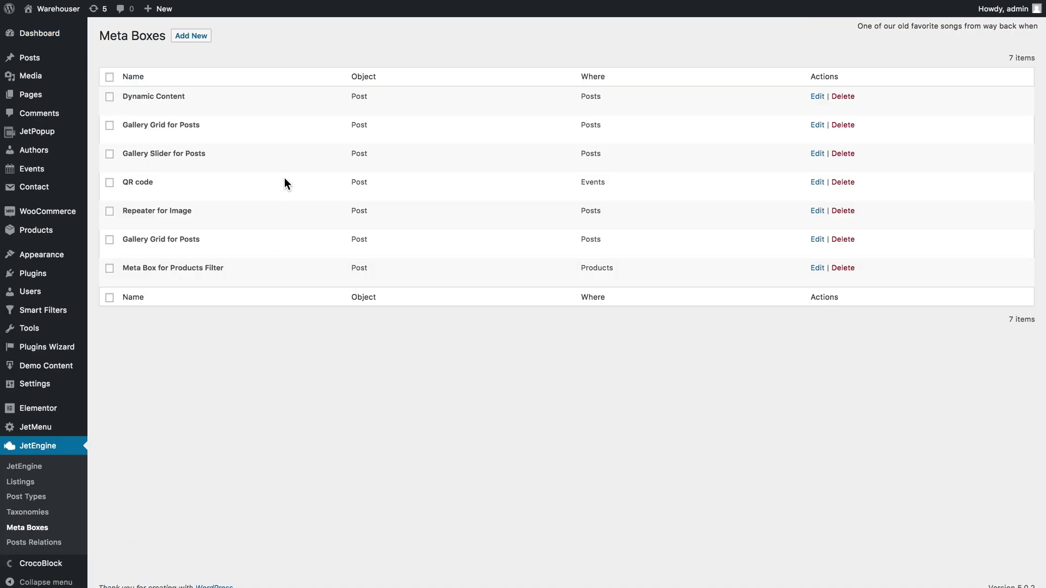
pyautogui.click(201, 40)
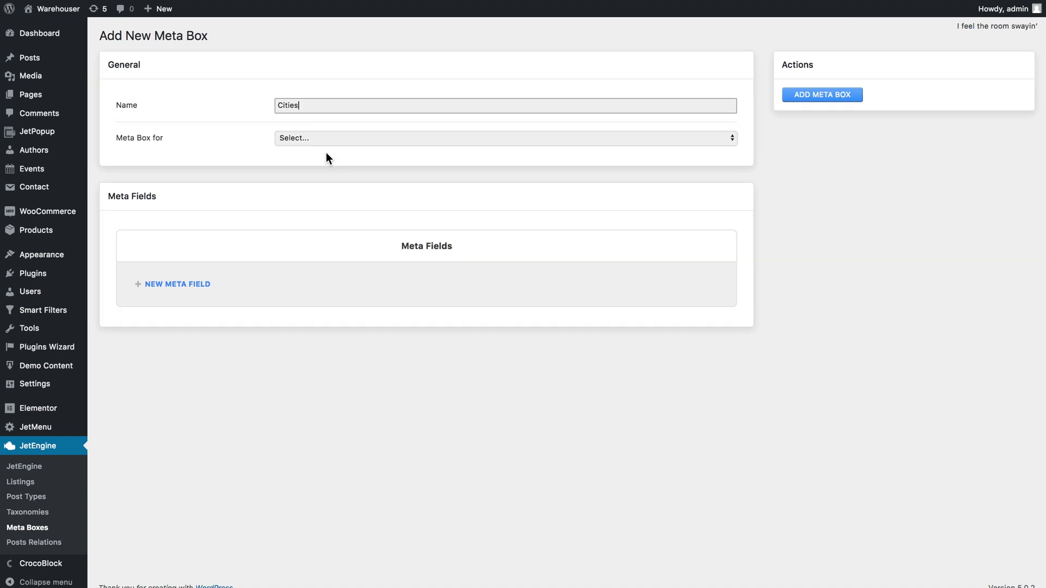
pyautogui.click(330, 144)
pyautogui.click(330, 147)
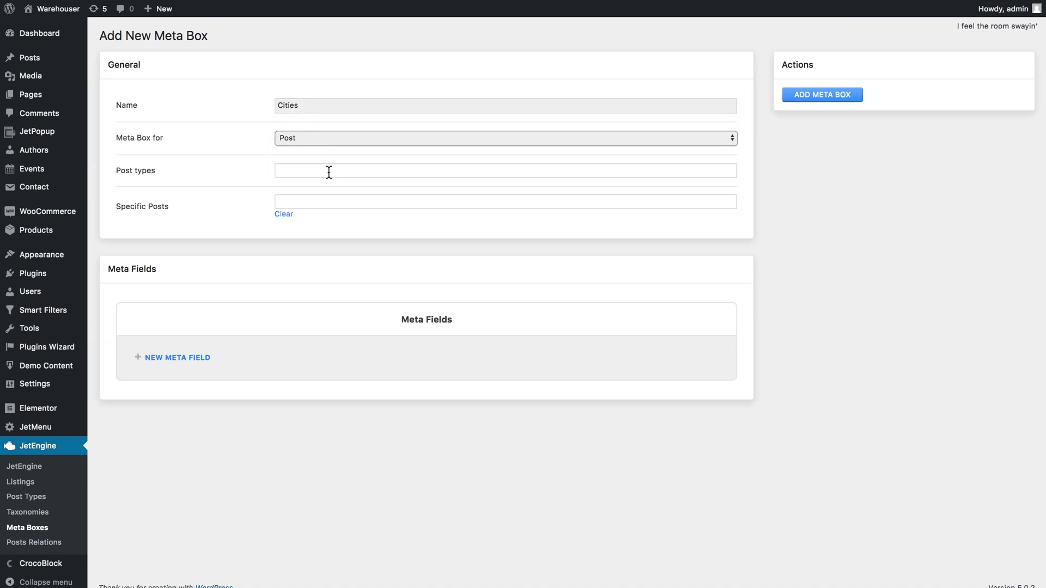
pyautogui.click(330, 172)
pyautogui.click(330, 194)
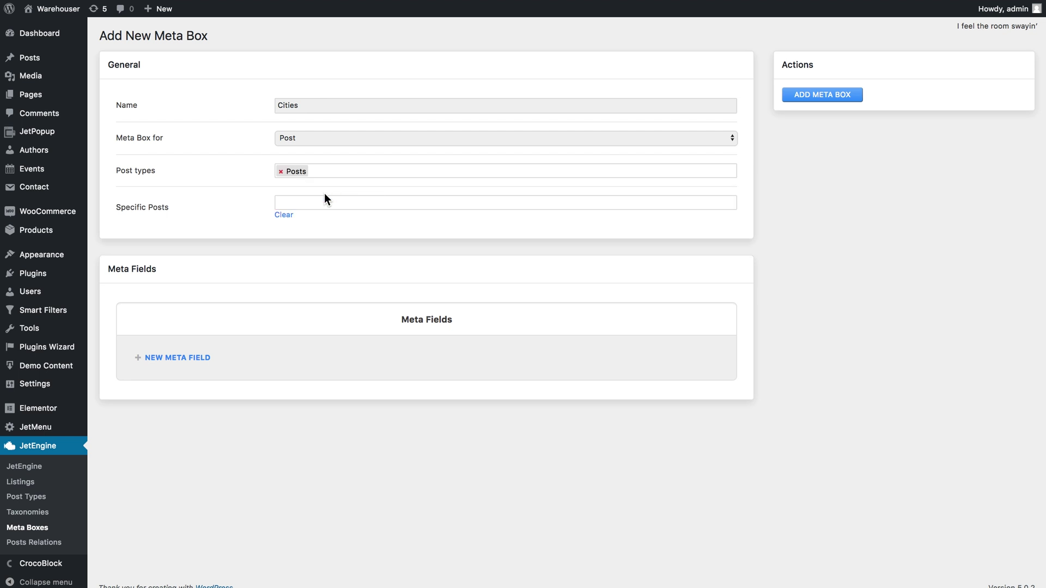
# Add a Text meta field named City and save the Cities meta box.
pyautogui.click(194, 360)
pyautogui.write('City')
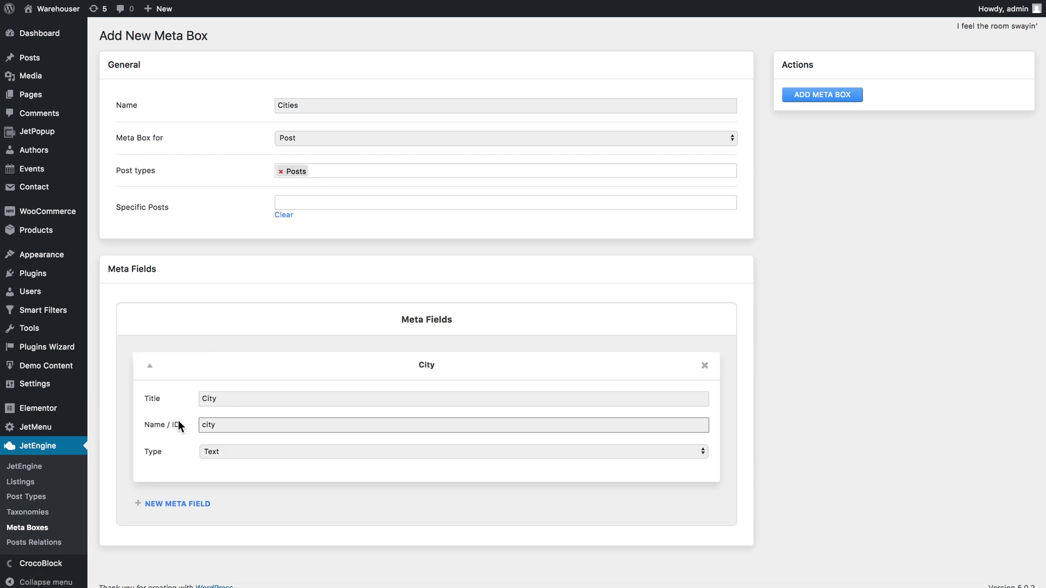
pyautogui.click(218, 453)
pyautogui.click(217, 452)
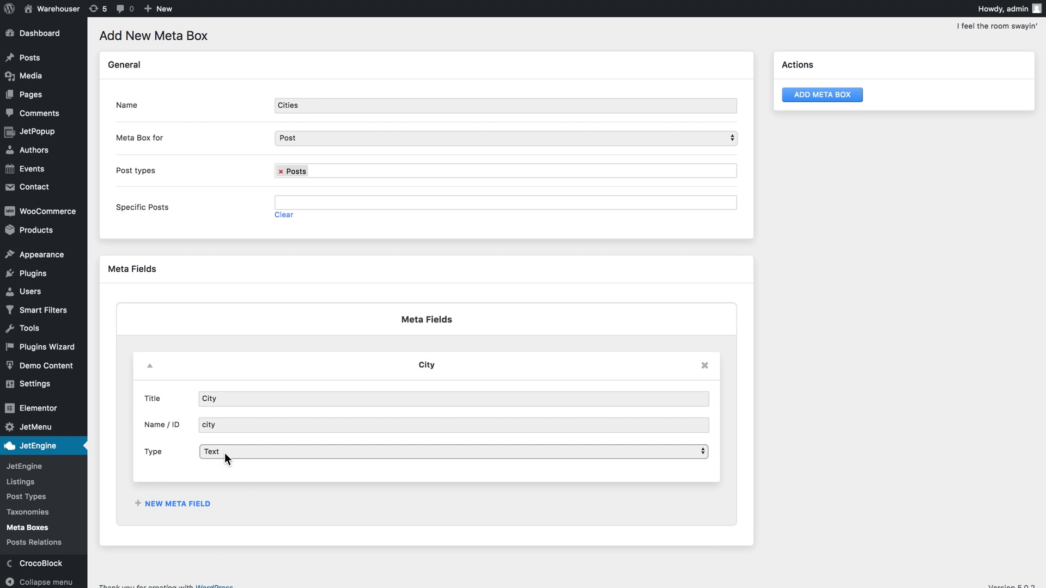
pyautogui.click(842, 94)
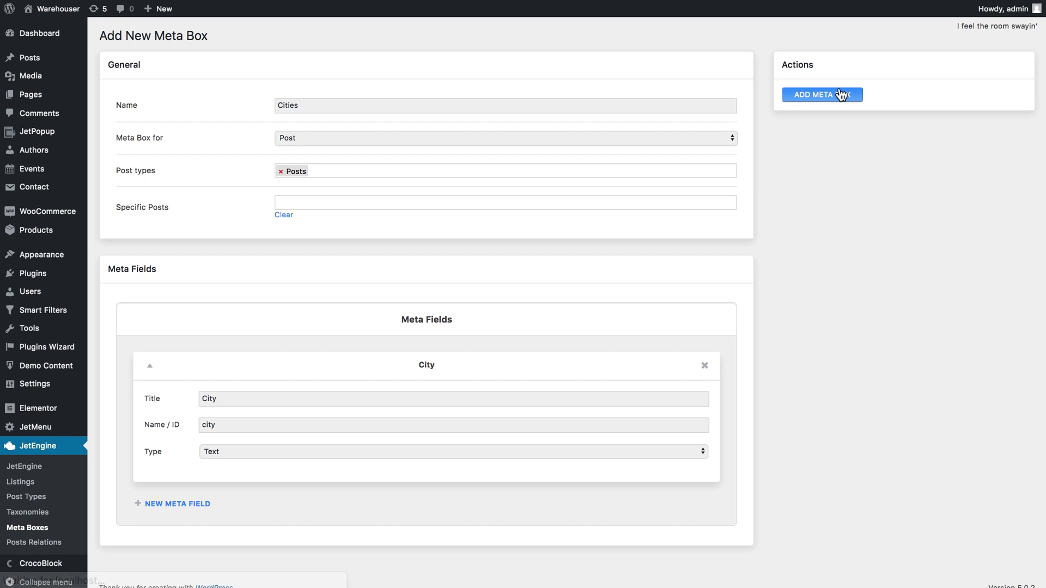
# Set the City field of 'Find Your Personal Style' to Tokyo and update the post.
pyautogui.moveTo(42, 58)
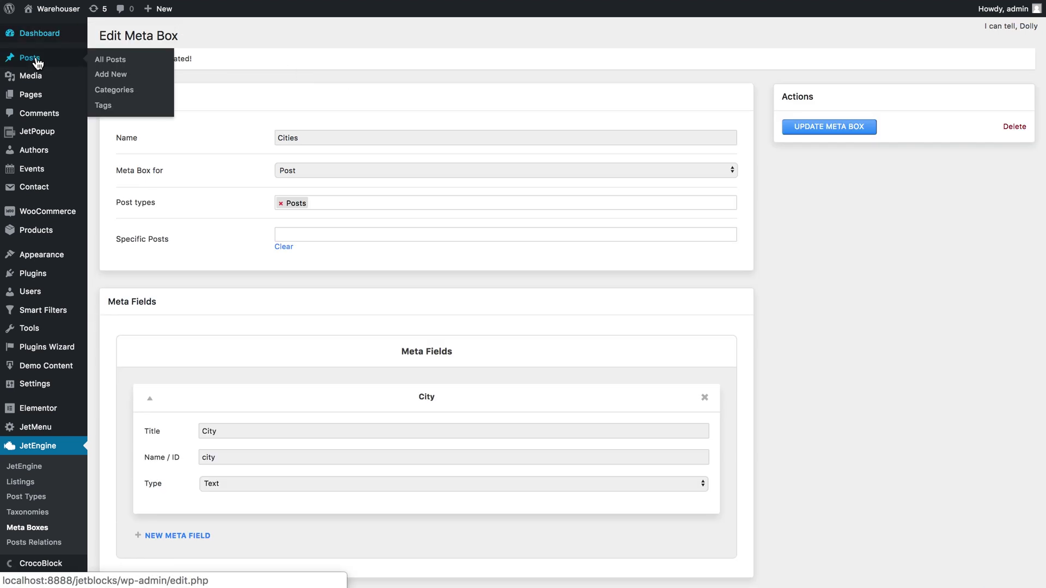
pyautogui.click(96, 67)
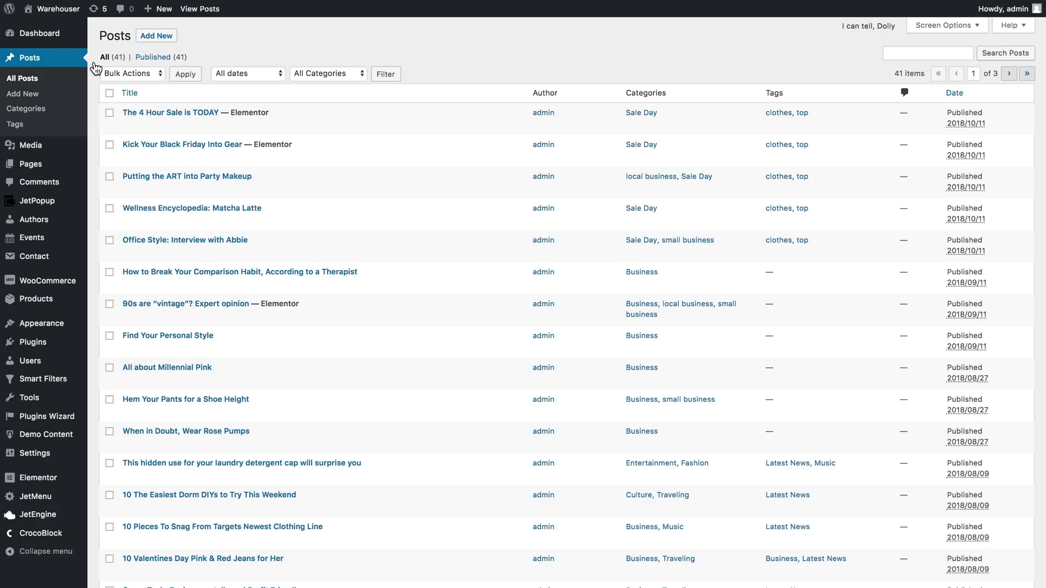
pyautogui.click(130, 349)
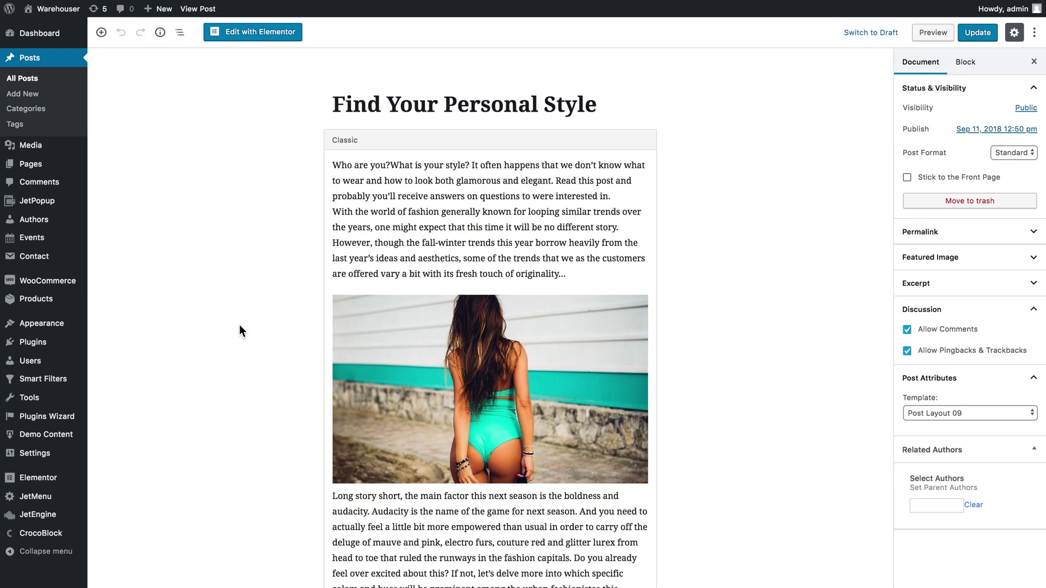
pyautogui.scroll(-10, 240, 327)
pyautogui.scroll(-6, 240, 331)
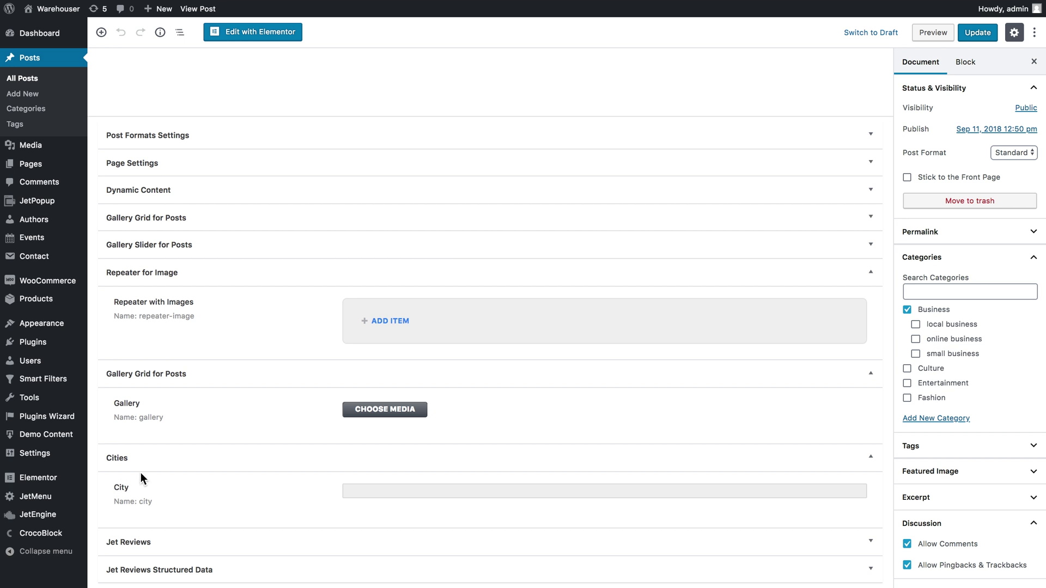
pyautogui.click(418, 491)
pyautogui.write('Tokyo')
pyautogui.click(986, 40)
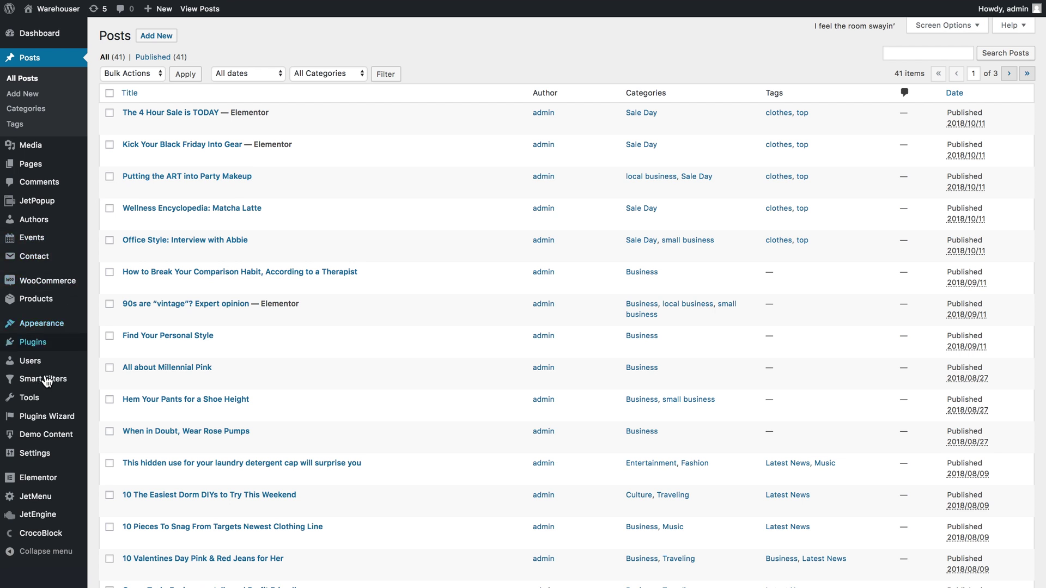
# Create a new smart filter of type Checkboxes list with Manual Input as data source.
pyautogui.moveTo(76, 383)
pyautogui.click(102, 403)
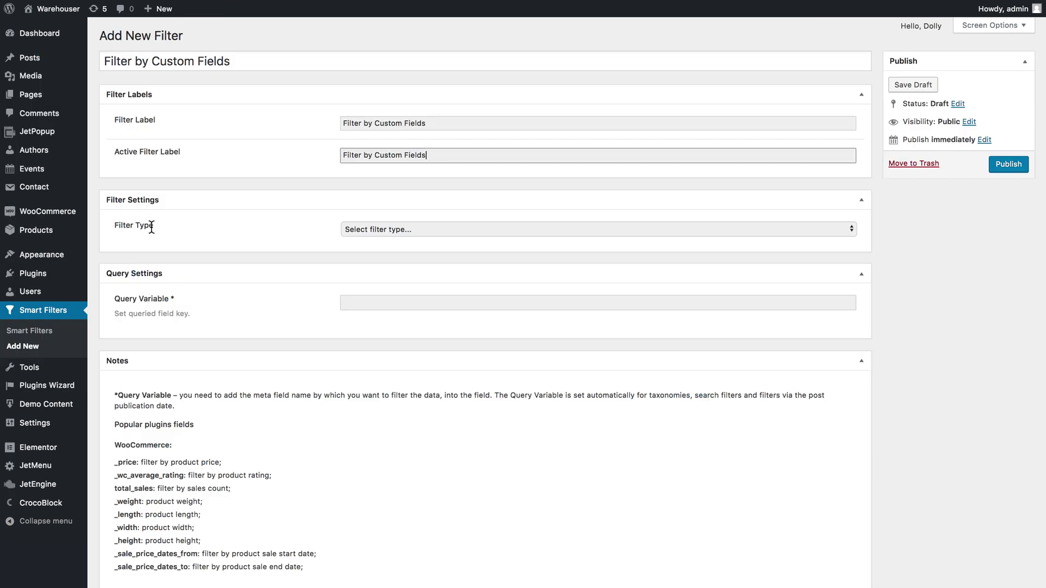
pyautogui.click(394, 231)
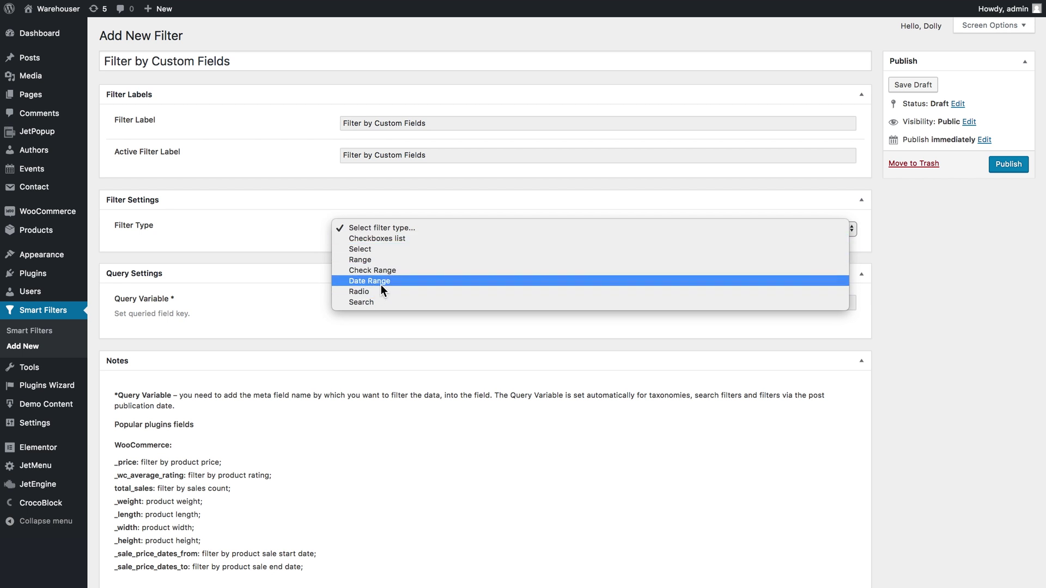
pyautogui.click(377, 238)
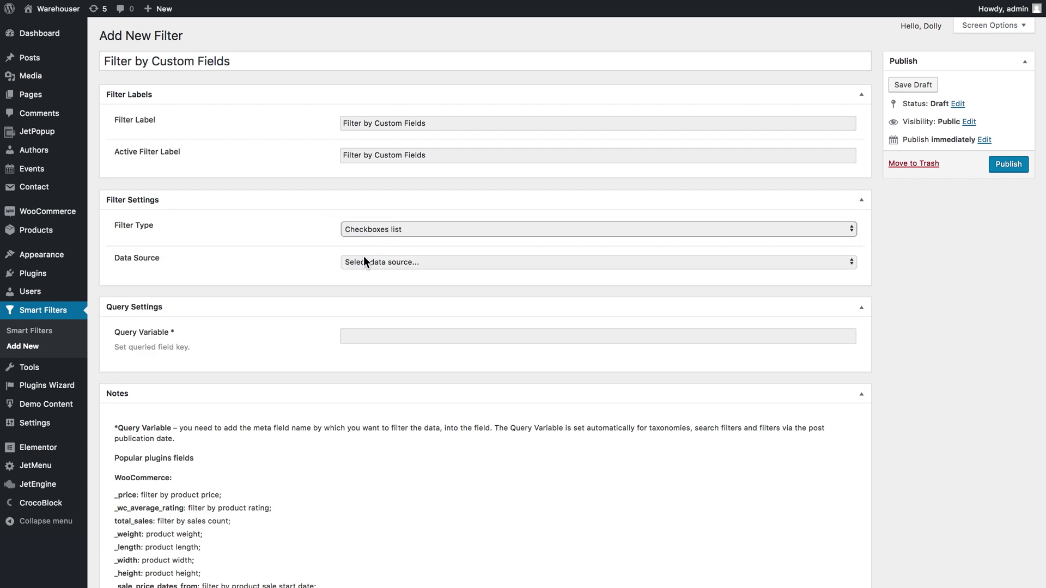
pyautogui.click(364, 261)
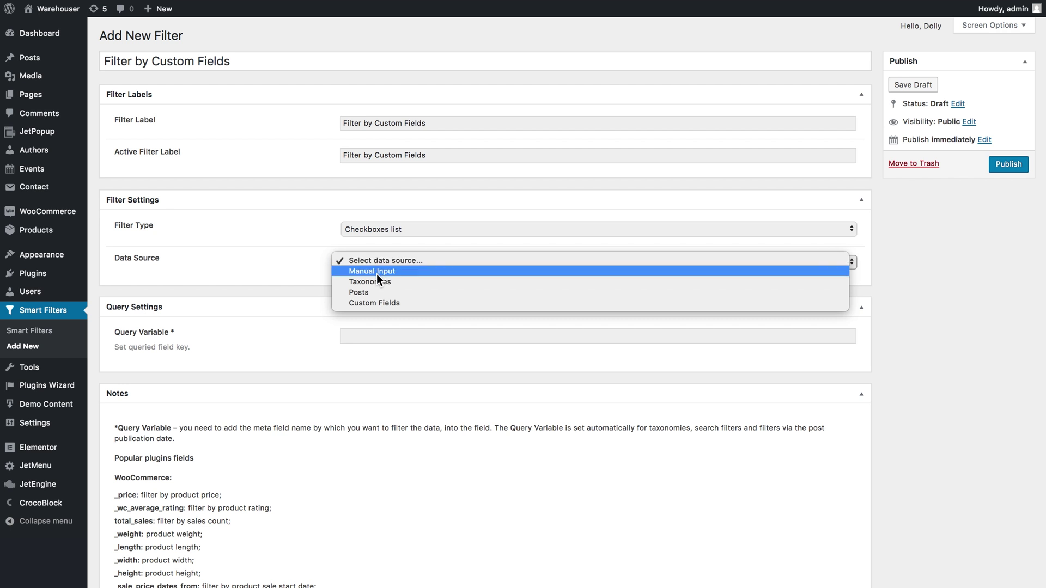
pyautogui.click(377, 271)
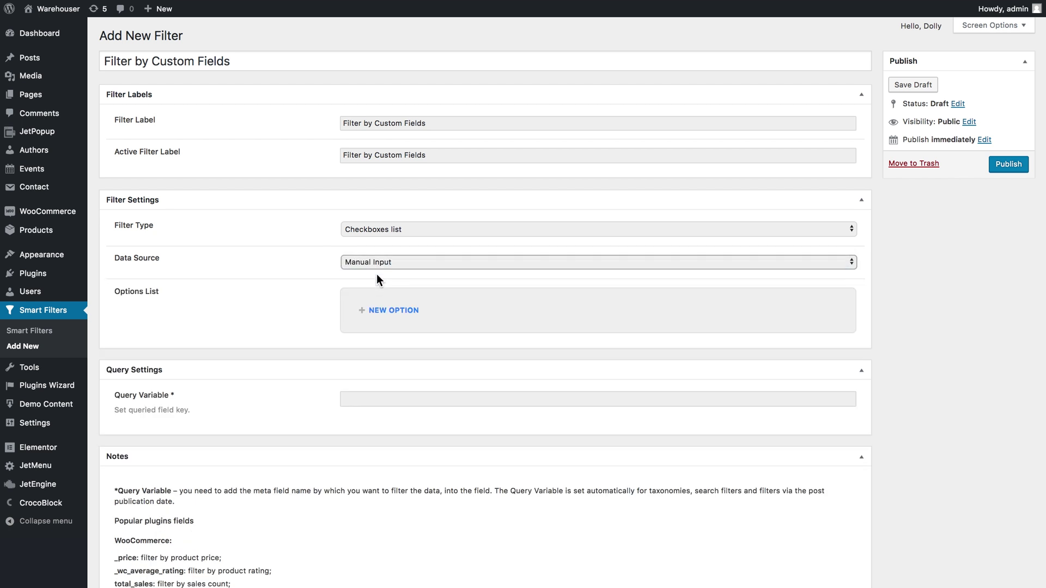
# Add the London, New York, Warsaw and Tokyo options to the filter's manual list.
pyautogui.click(398, 315)
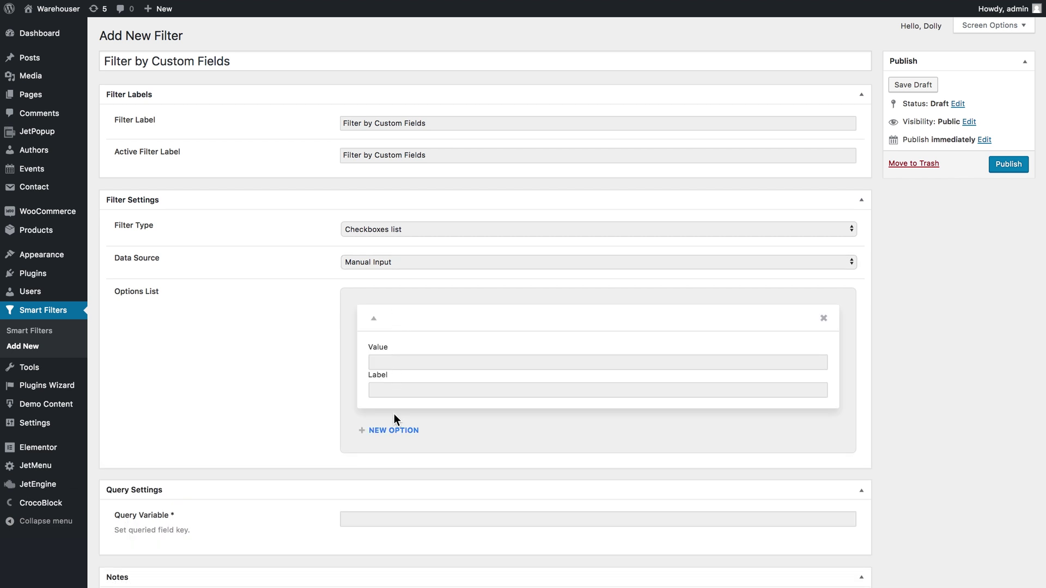
pyautogui.click(390, 362)
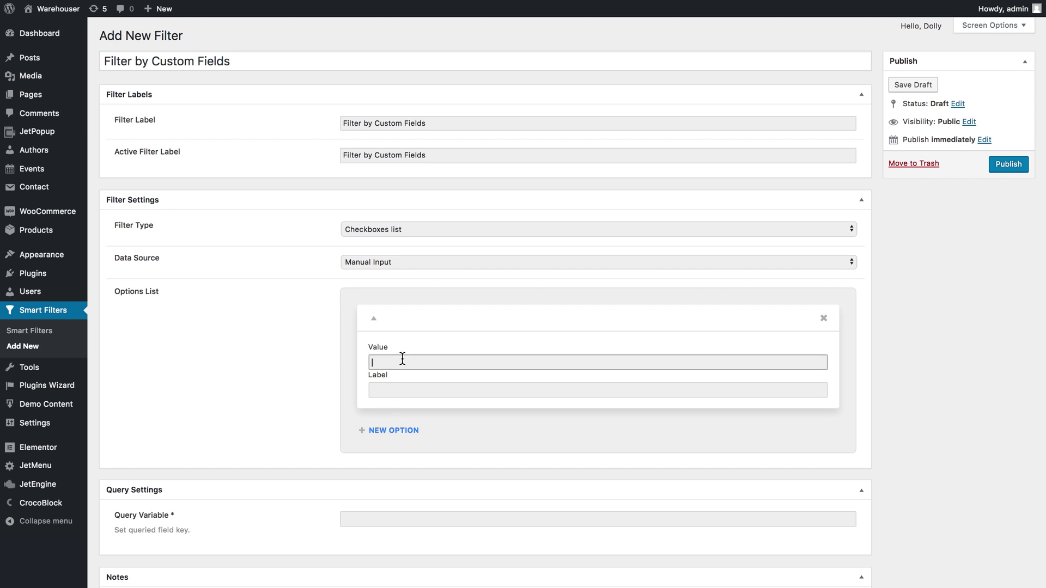
pyautogui.click(391, 389)
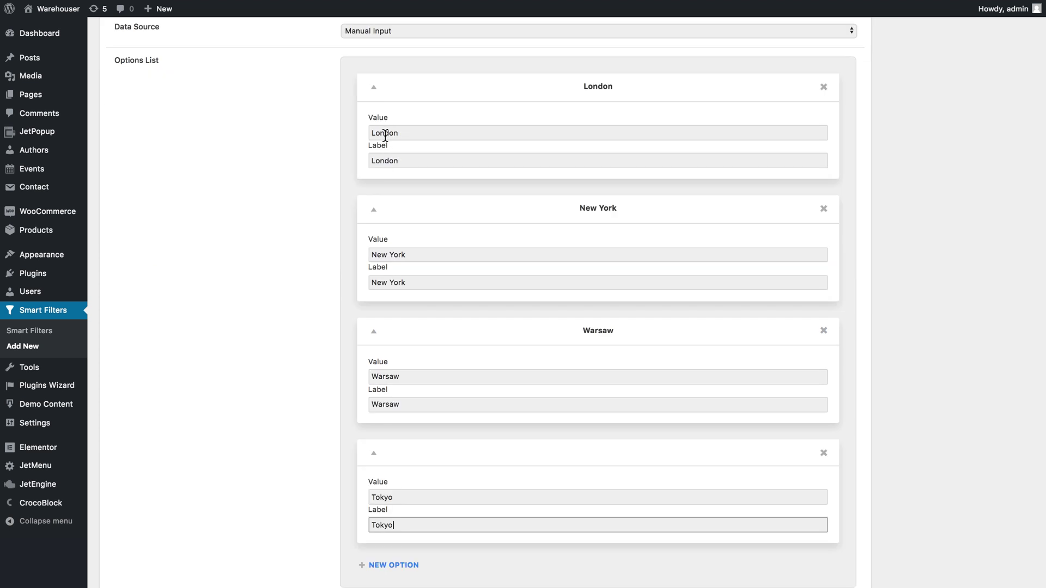
pyautogui.click(384, 154)
pyautogui.scroll(-6, 390, 321)
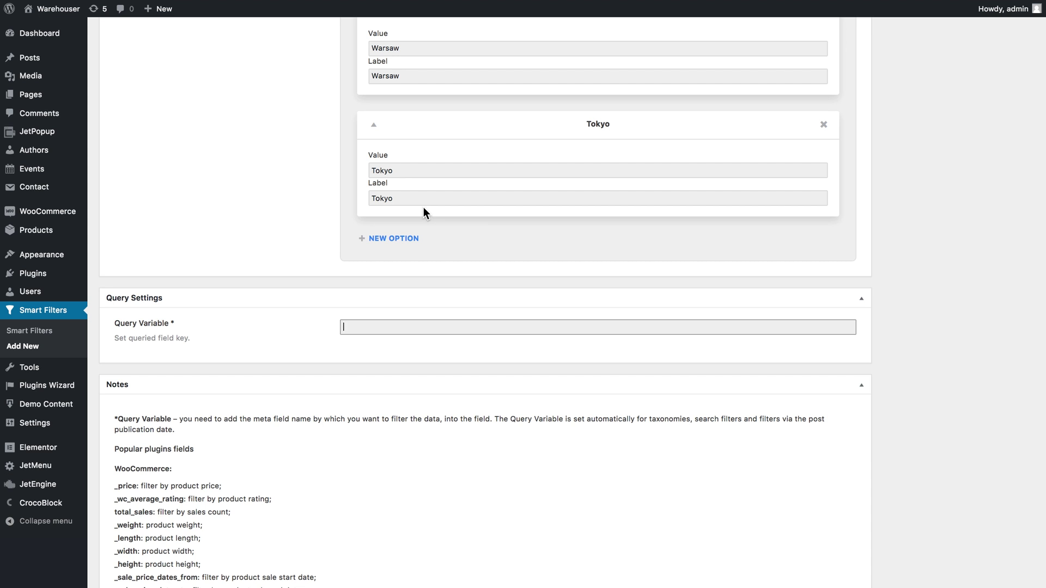
# Set the query variable to city and publish the filter.
pyautogui.click(369, 331)
pyautogui.write('city')
pyautogui.scroll(5, 407, 263)
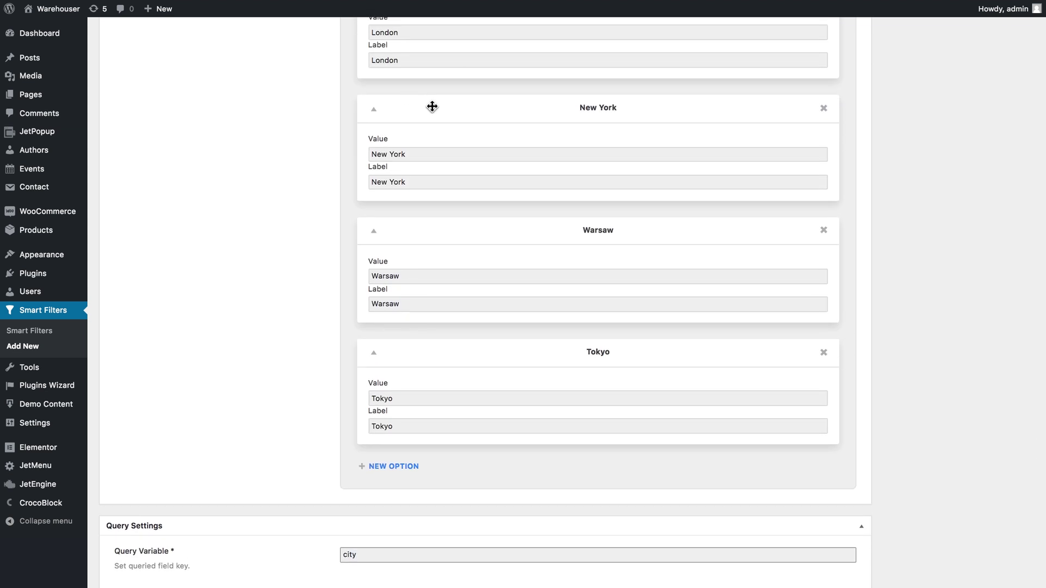
pyautogui.scroll(2, 433, 106)
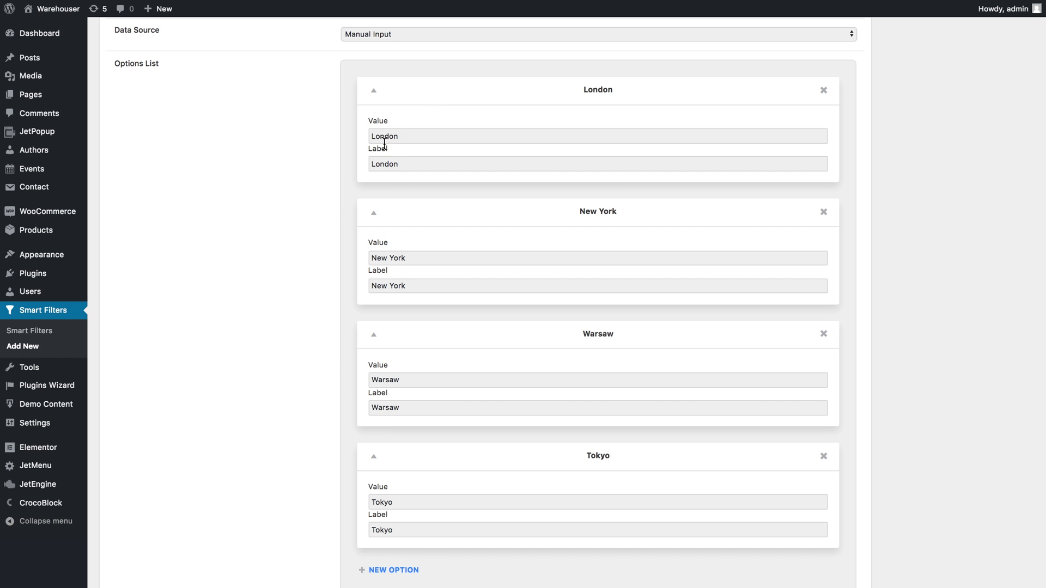
pyautogui.scroll(-1, 409, 307)
pyautogui.scroll(-4, 409, 305)
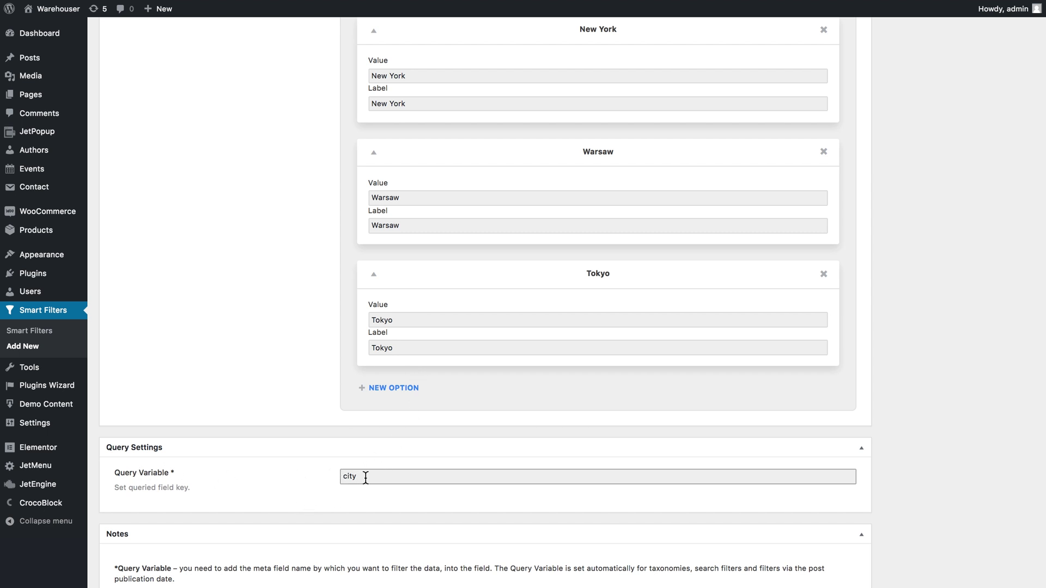
pyautogui.scroll(8, 724, 521)
pyautogui.scroll(2, 724, 527)
pyautogui.click(1006, 166)
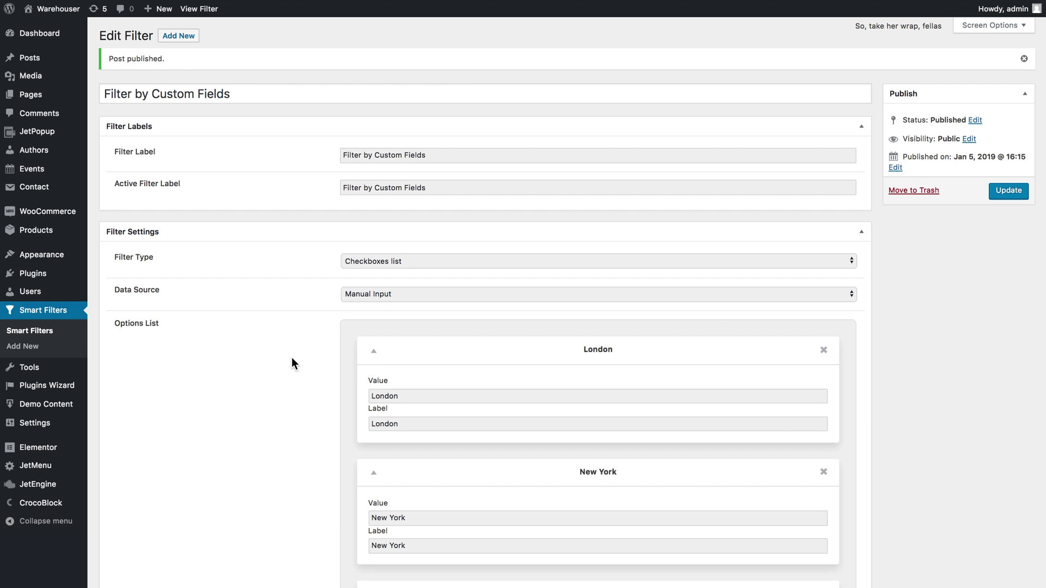
# Create a Posts listing item named 'Listing Item with Custom Fields'.
pyautogui.moveTo(76, 490)
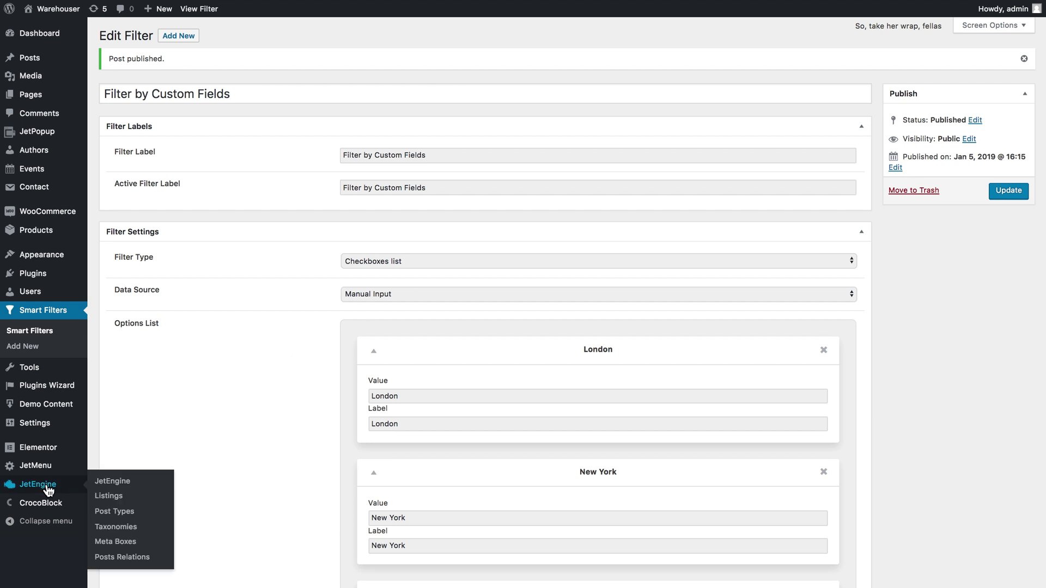
pyautogui.click(126, 497)
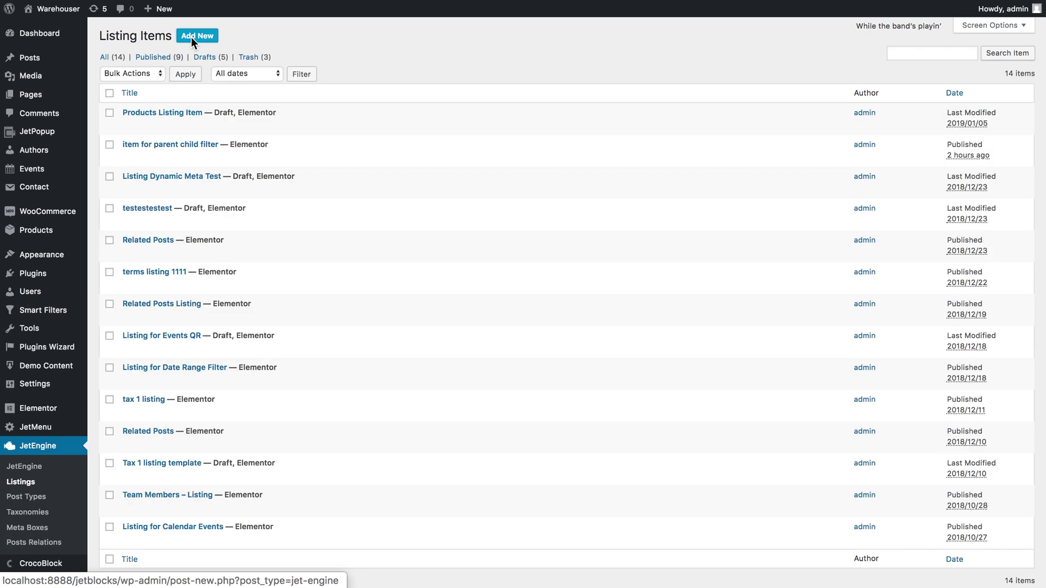
pyautogui.click(192, 37)
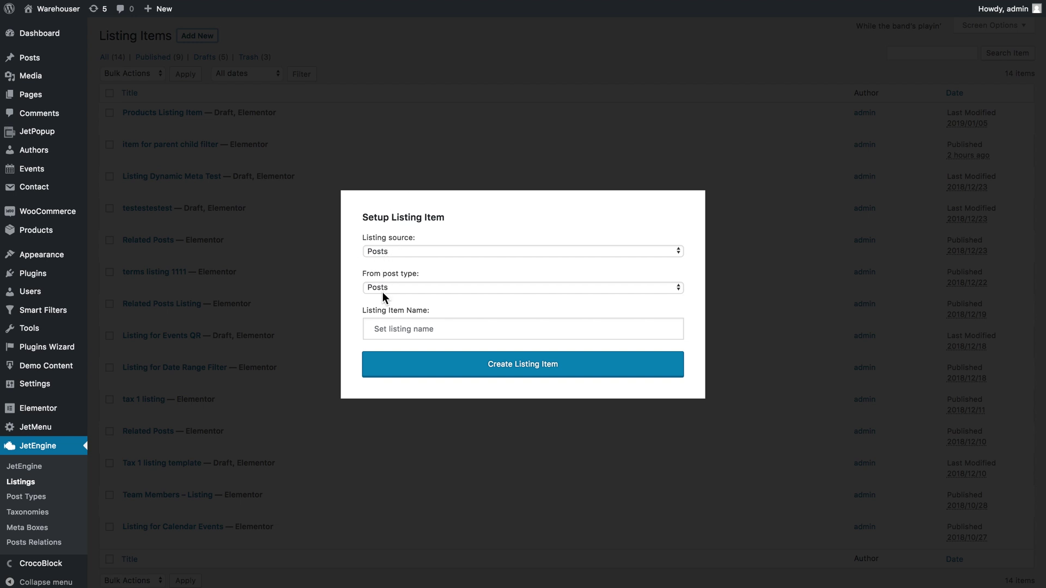
pyautogui.click(376, 328)
pyautogui.write('Listing Item with Custom Fields')
pyautogui.click(490, 376)
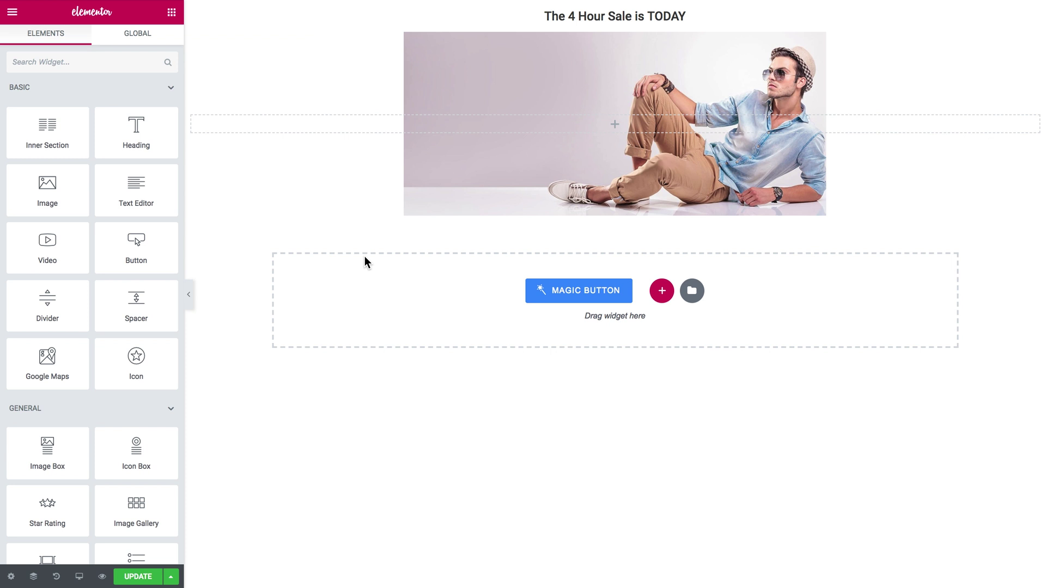
# Add a Dynamic Field widget under the title showing the post's City meta data.
pyautogui.click(121, 62)
pyautogui.write('dyna')
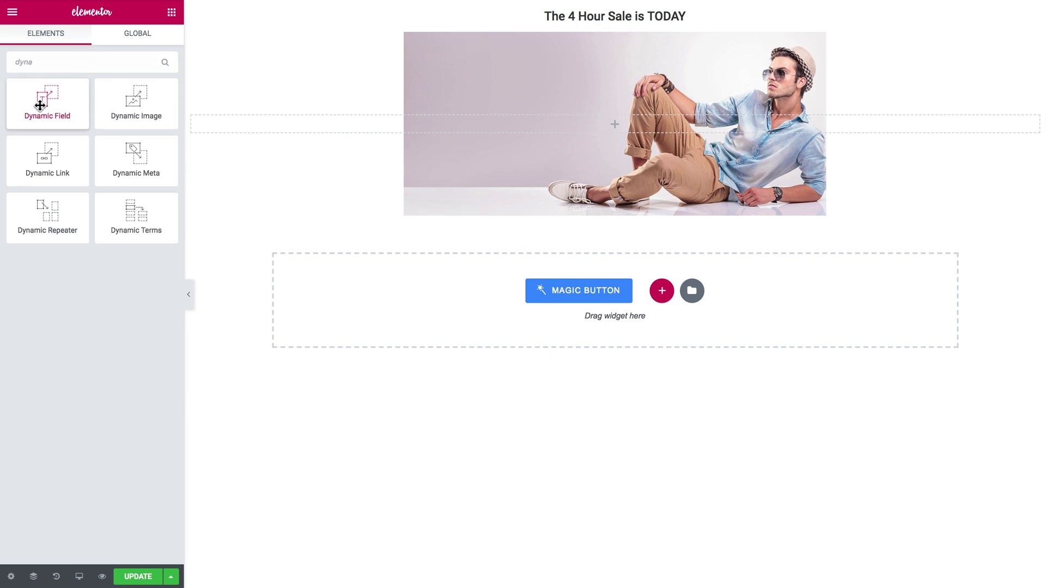
pyautogui.moveTo(41, 104); pyautogui.dragTo(626, 24)
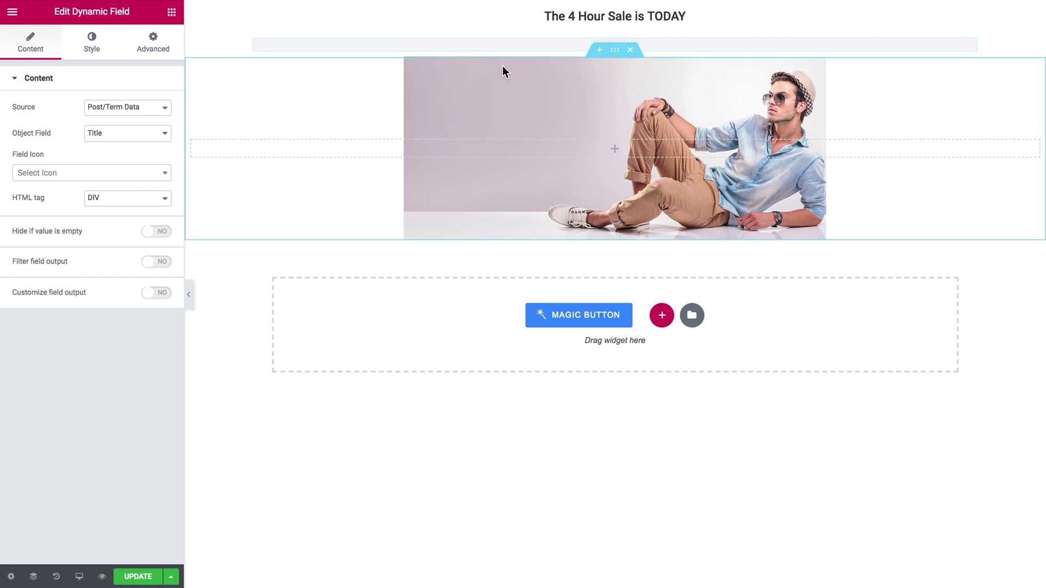
pyautogui.click(147, 104)
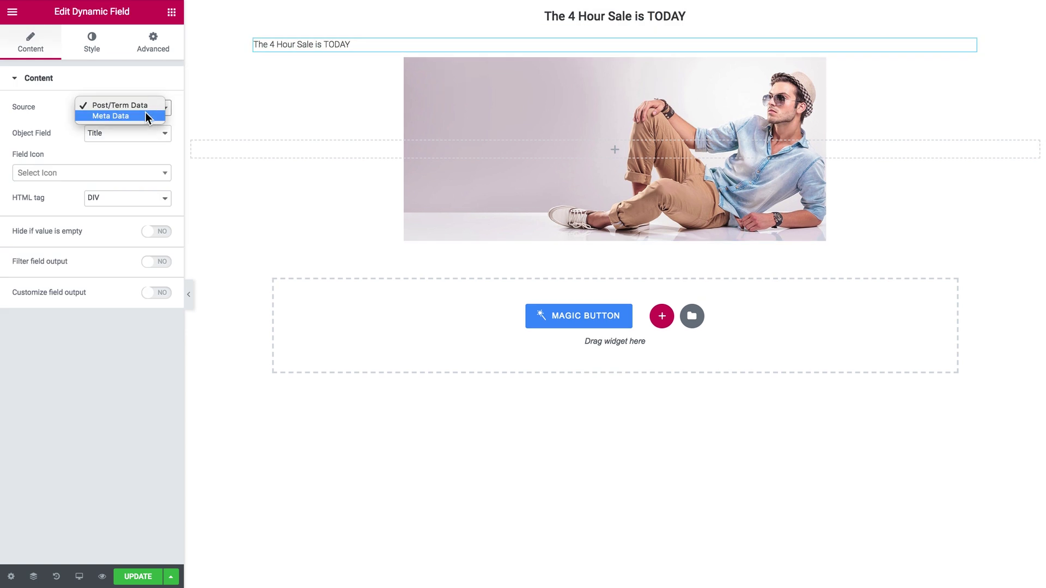
pyautogui.click(145, 114)
pyautogui.click(145, 134)
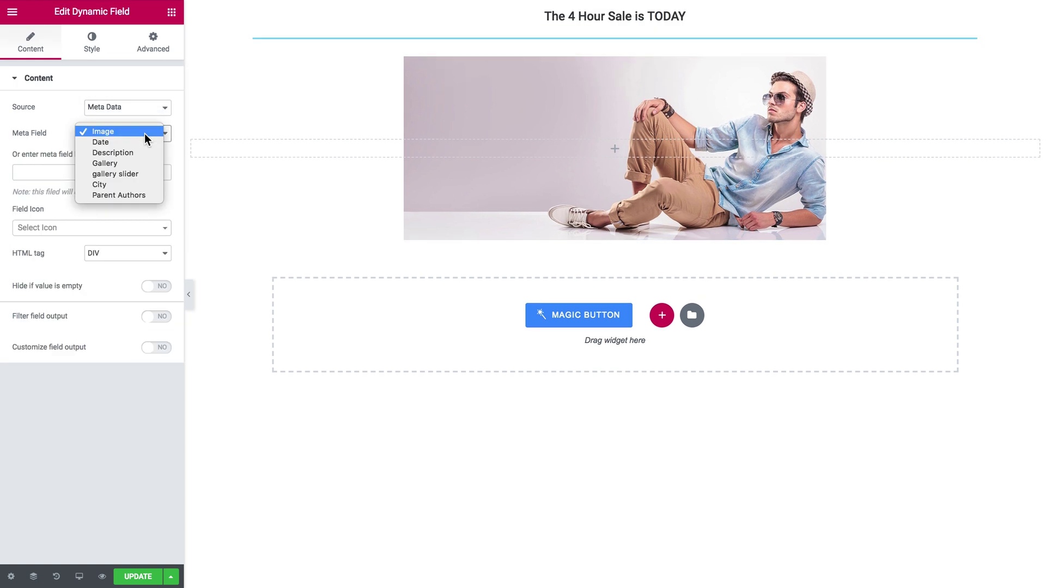
pyautogui.click(139, 184)
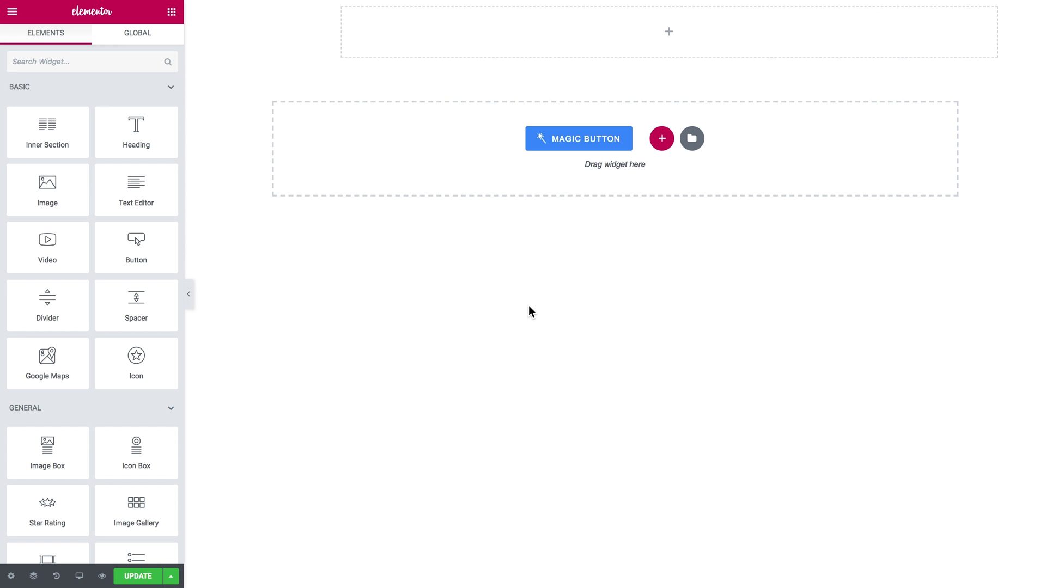
# Add a Listing Grid using 'Listing Item with Custom Fields' to the top section.
pyautogui.click(133, 63)
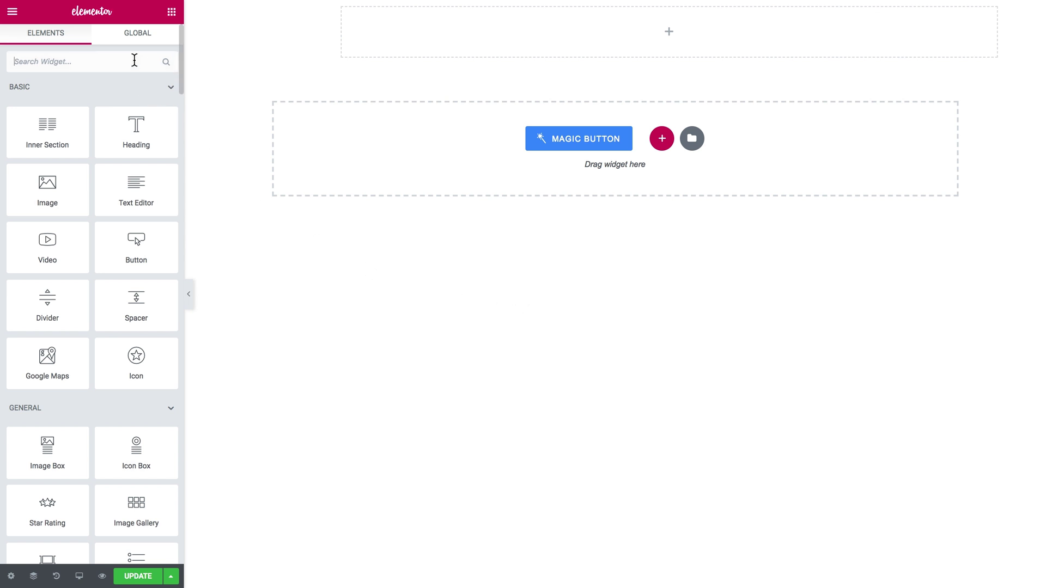
pyautogui.write('listi')
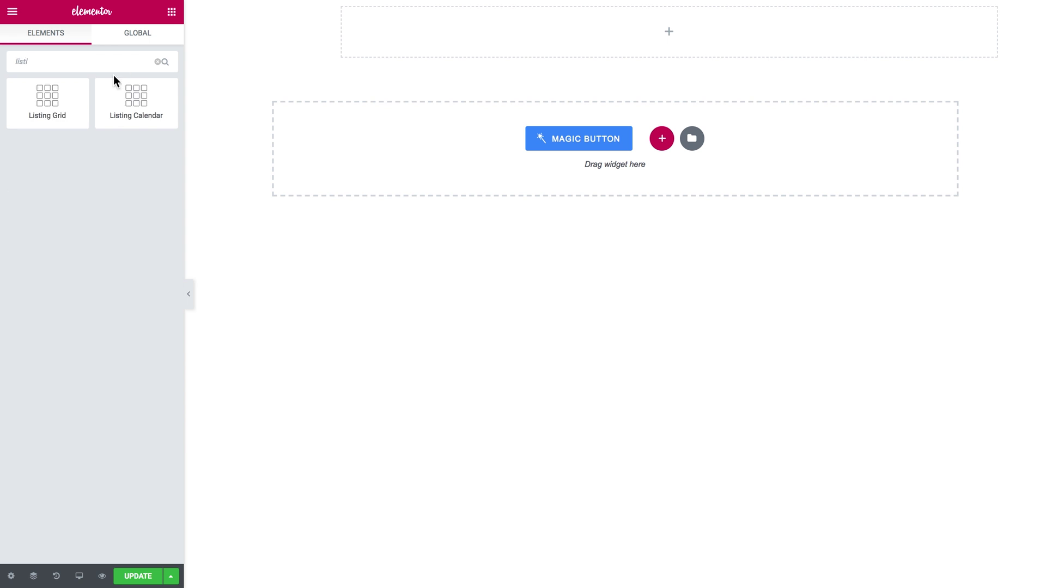
pyautogui.moveTo(40, 103); pyautogui.dragTo(494, 34)
pyautogui.click(164, 108)
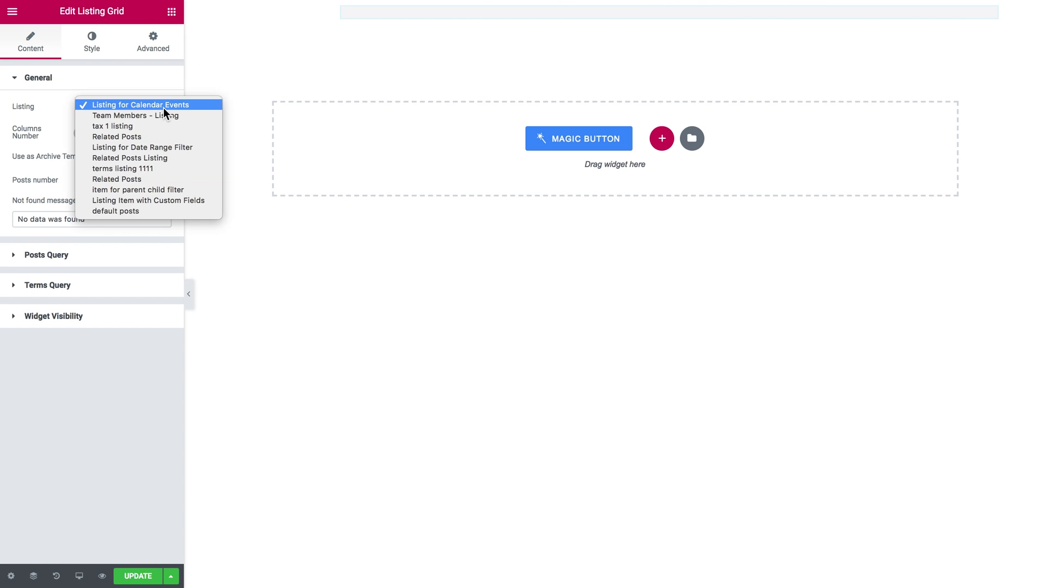
pyautogui.click(155, 200)
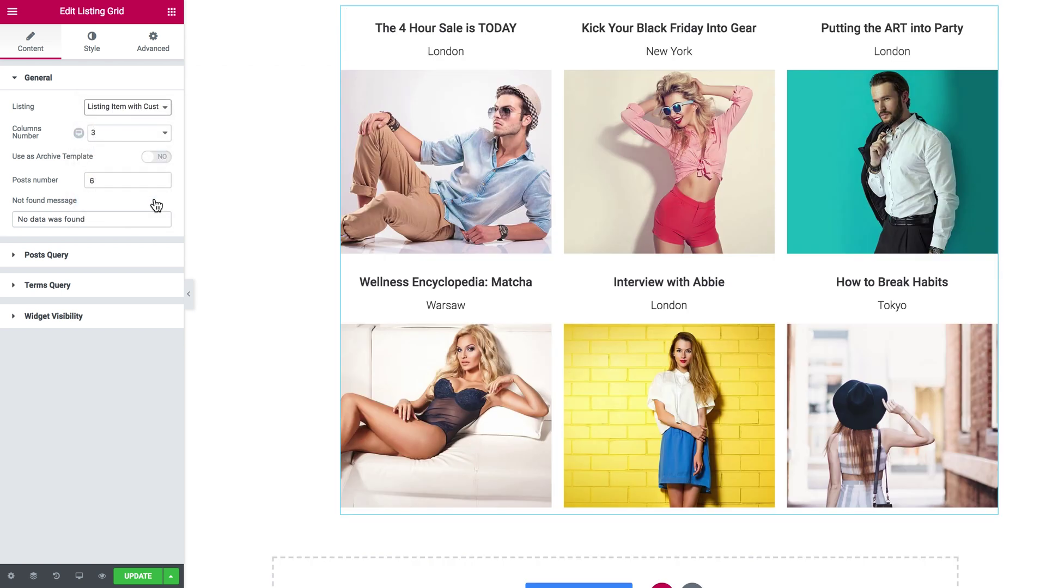
# Place a Checkboxes Filter widget to the left of the grid.
pyautogui.click(171, 12)
pyautogui.write('check')
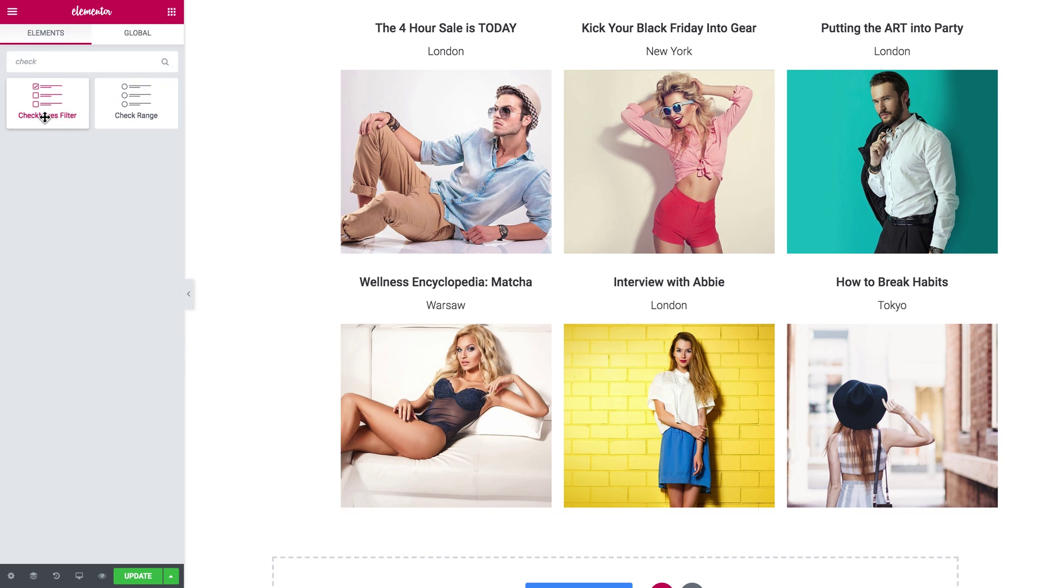
pyautogui.moveTo(43, 111); pyautogui.dragTo(284, 60)
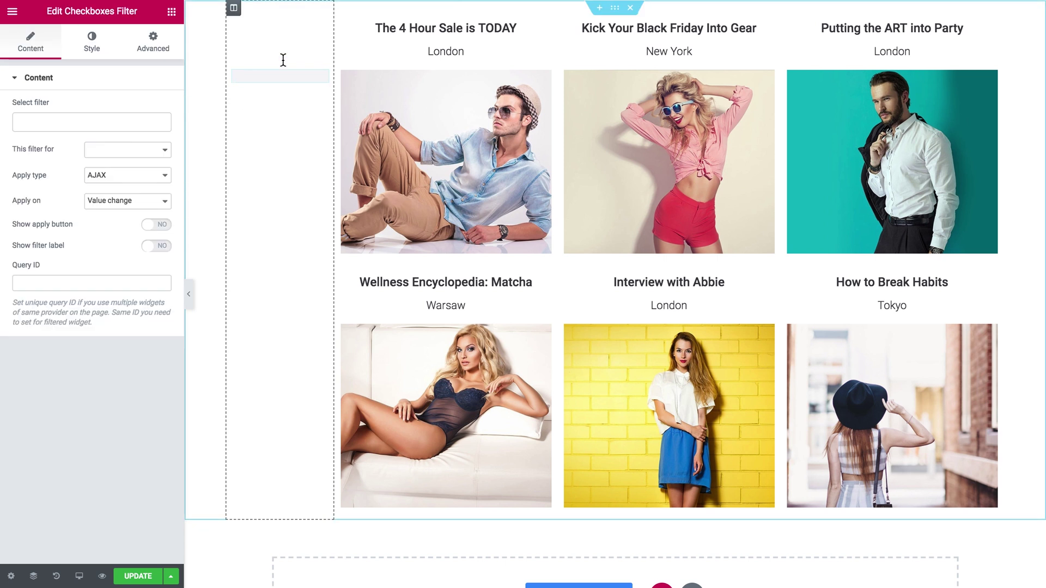
# Point the Checkboxes Filter at 'Filter by Custom Fields' and apply it to JetEngine.
pyautogui.click(133, 125)
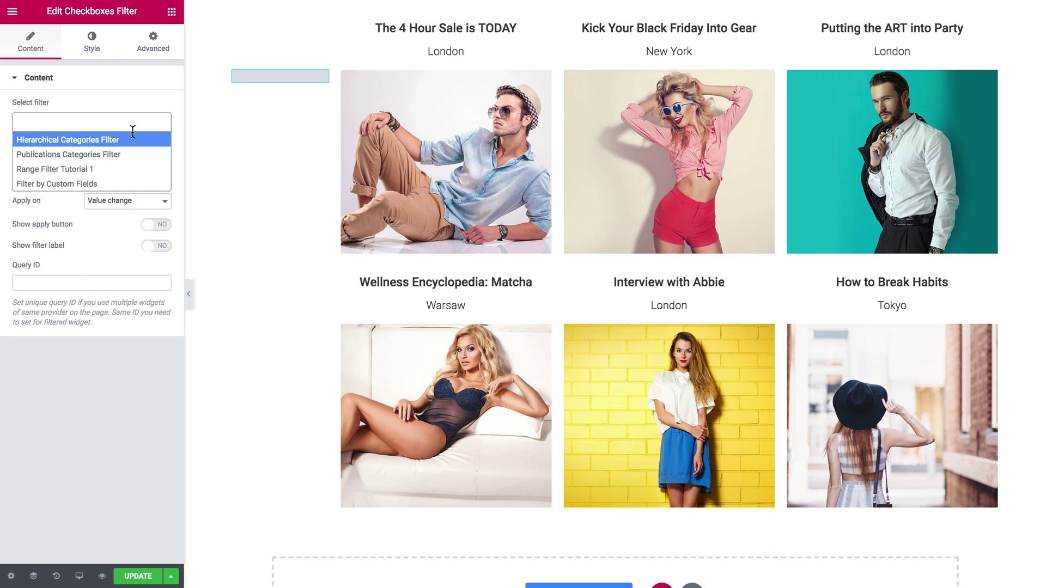
pyautogui.click(118, 184)
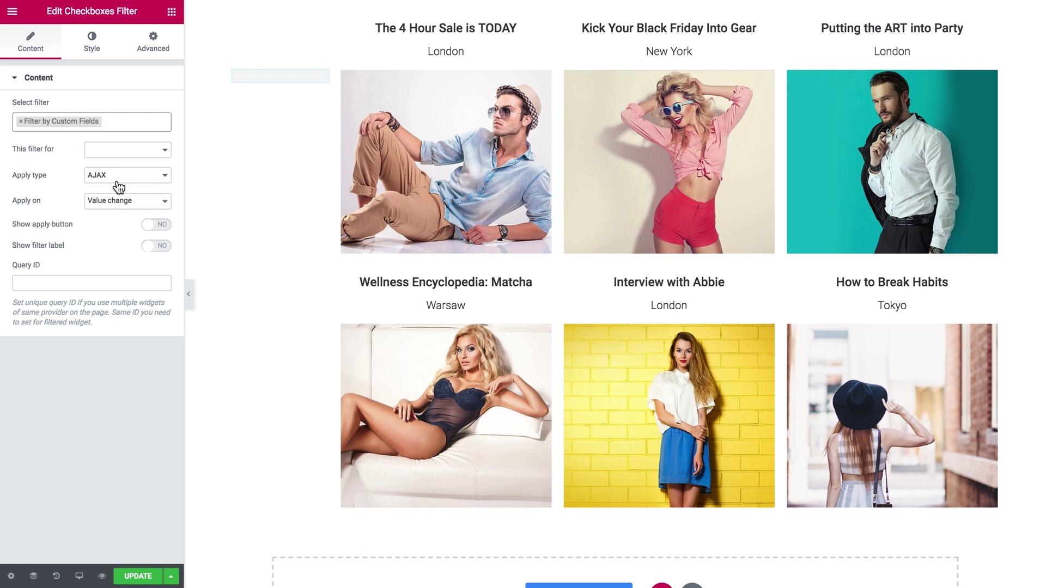
pyautogui.click(138, 150)
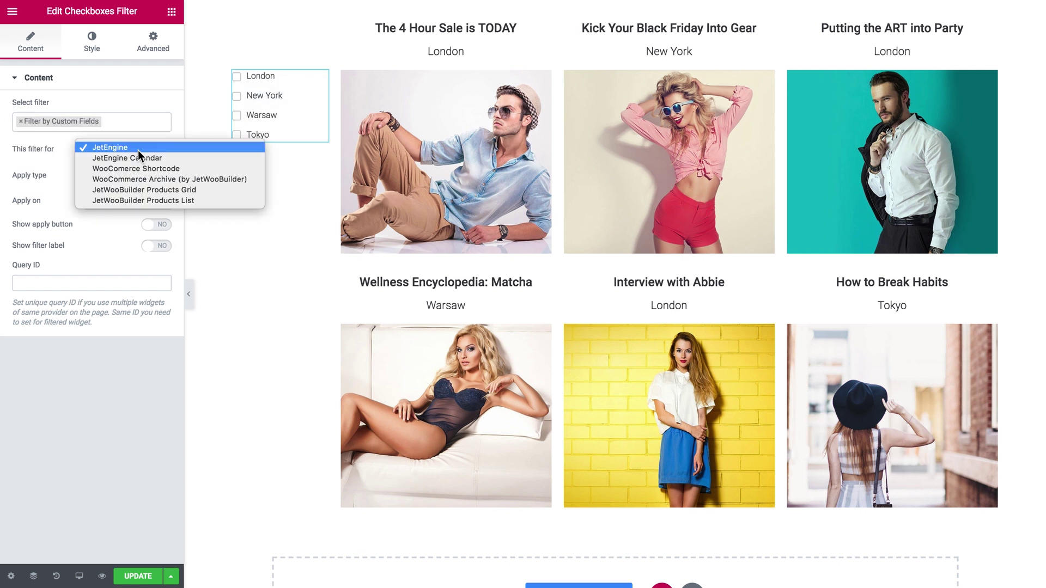
pyautogui.click(138, 151)
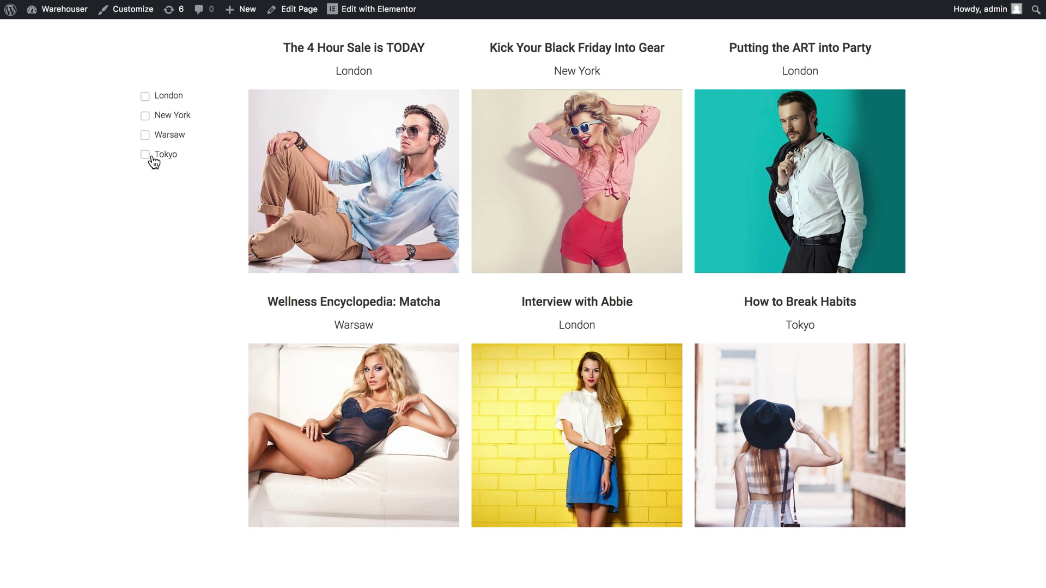
# Test the filter with Tokyo, Warsaw and New York, then settle on London and New York.
pyautogui.click(153, 156)
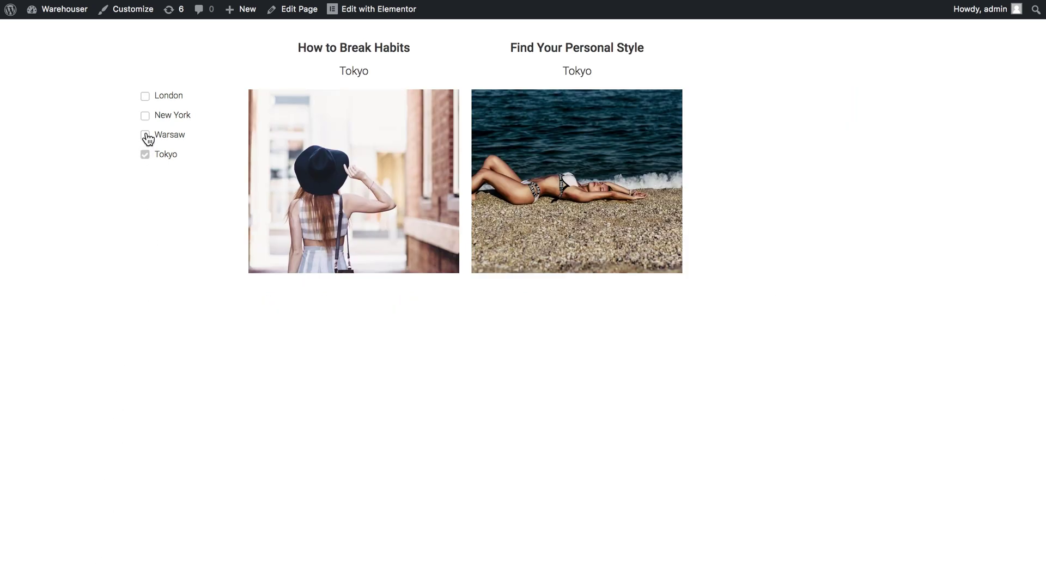
pyautogui.click(146, 135)
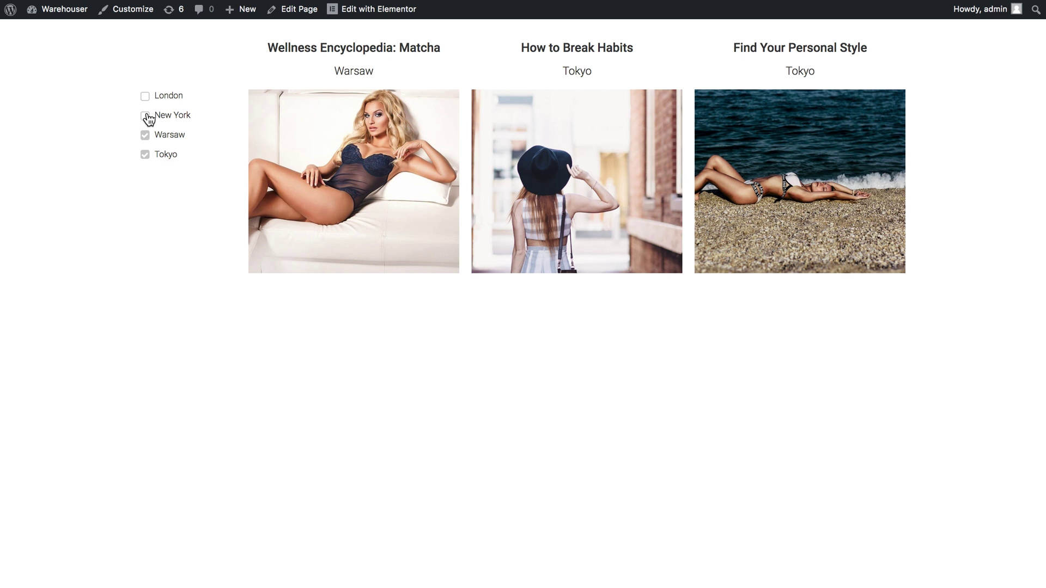
pyautogui.click(147, 116)
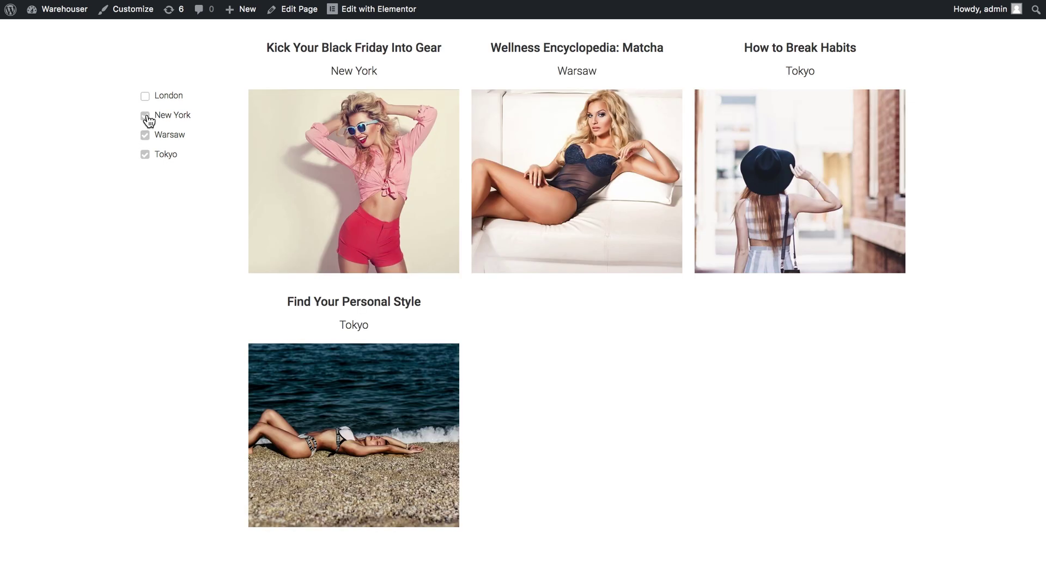
pyautogui.click(146, 117)
pyautogui.click(145, 136)
pyautogui.click(143, 156)
pyautogui.click(144, 97)
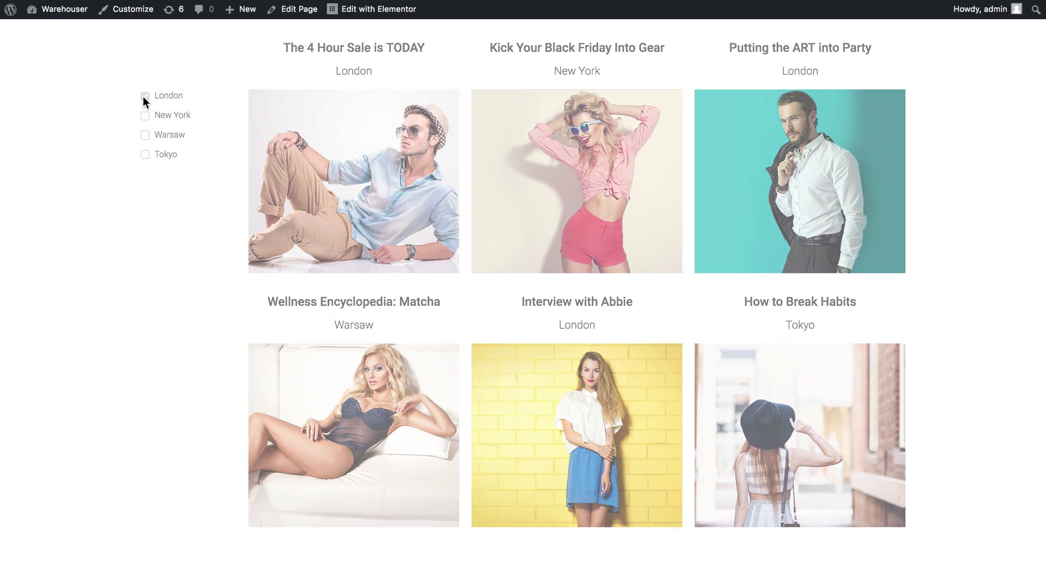
pyautogui.click(145, 116)
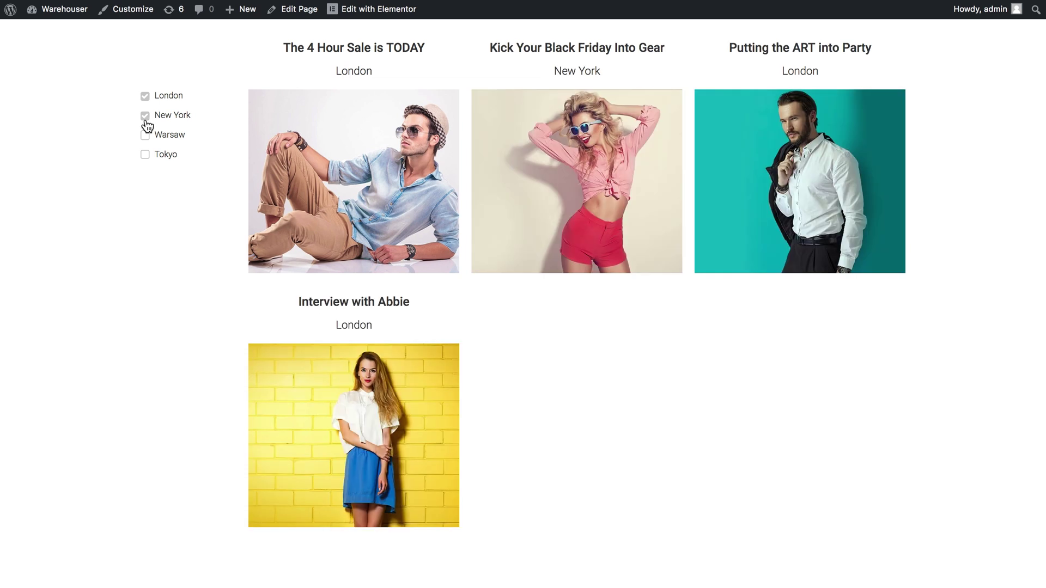